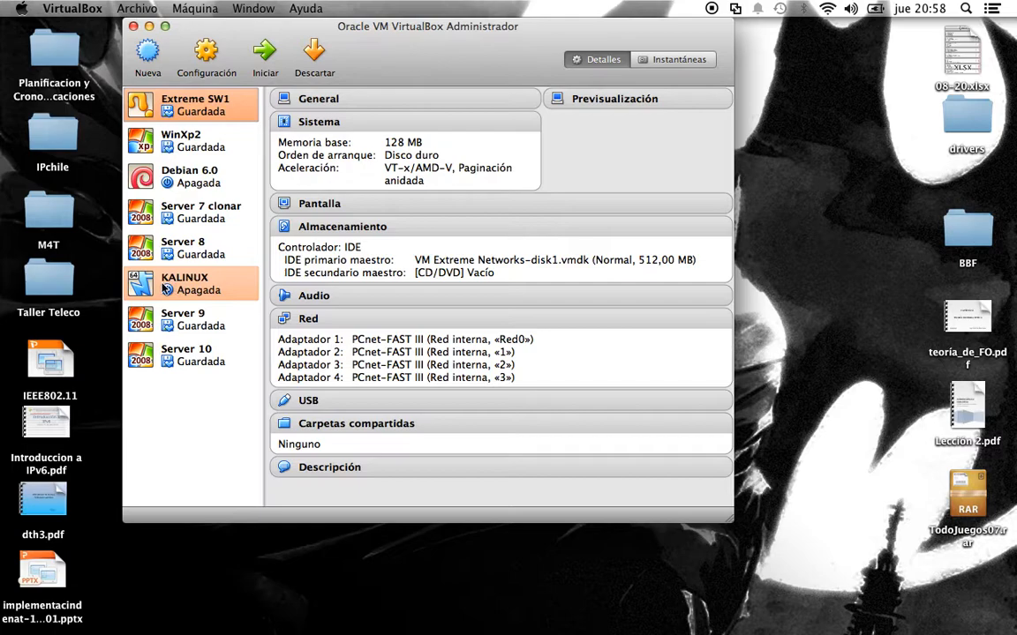
Start a new virtual machine named Win with type Microsoft Windows and version Windows XP (32 bit).
drag(412, 29, 375, 5)
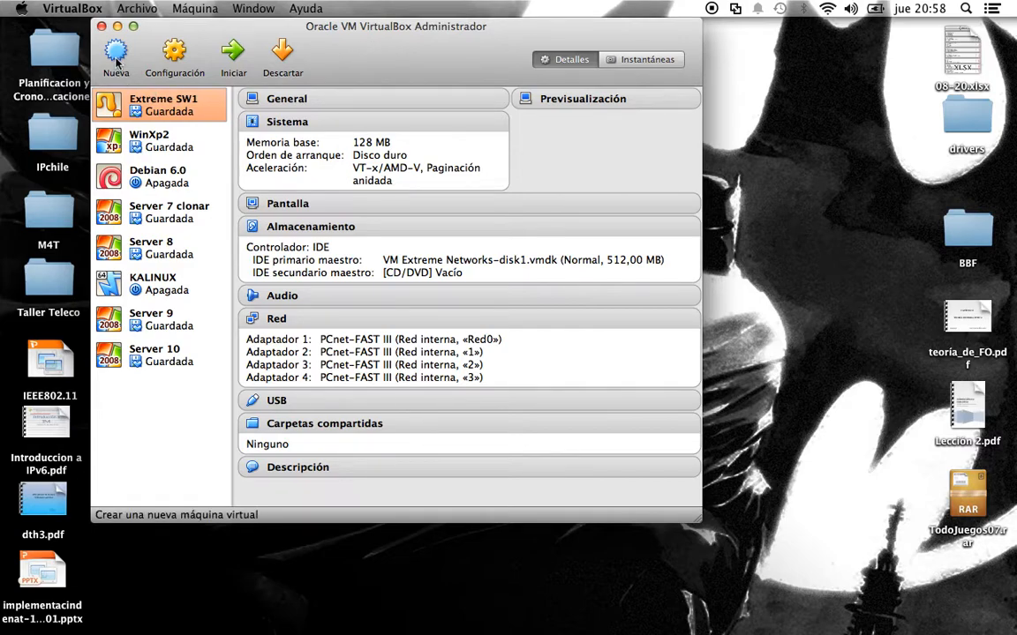
mouse_move(150, 32)
mouse_down()
mouse_move(225, 27)
mouse_move(161, 21)
mouse_up()
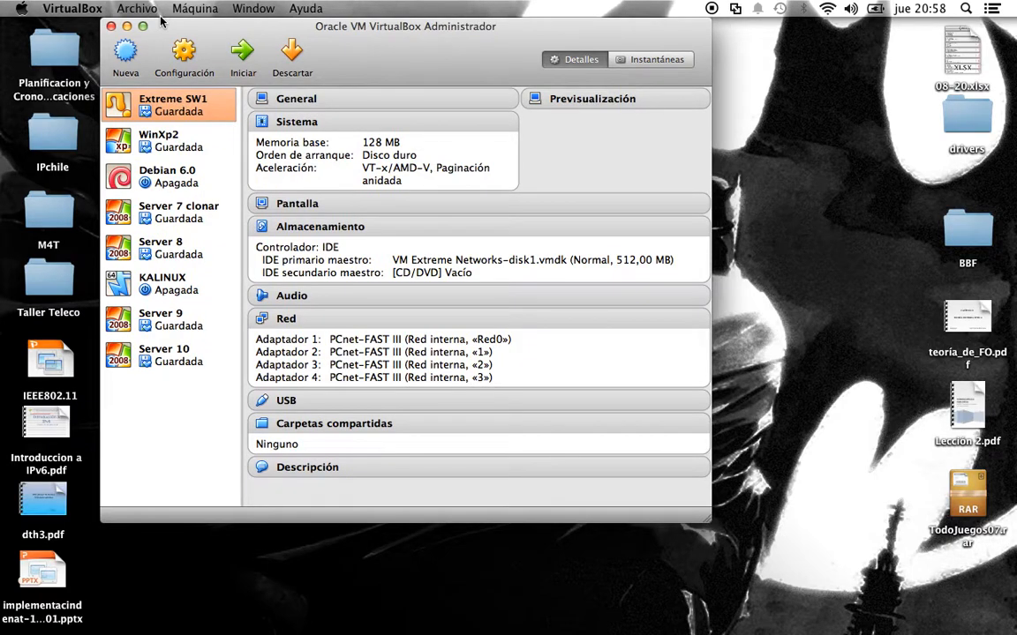
click(127, 53)
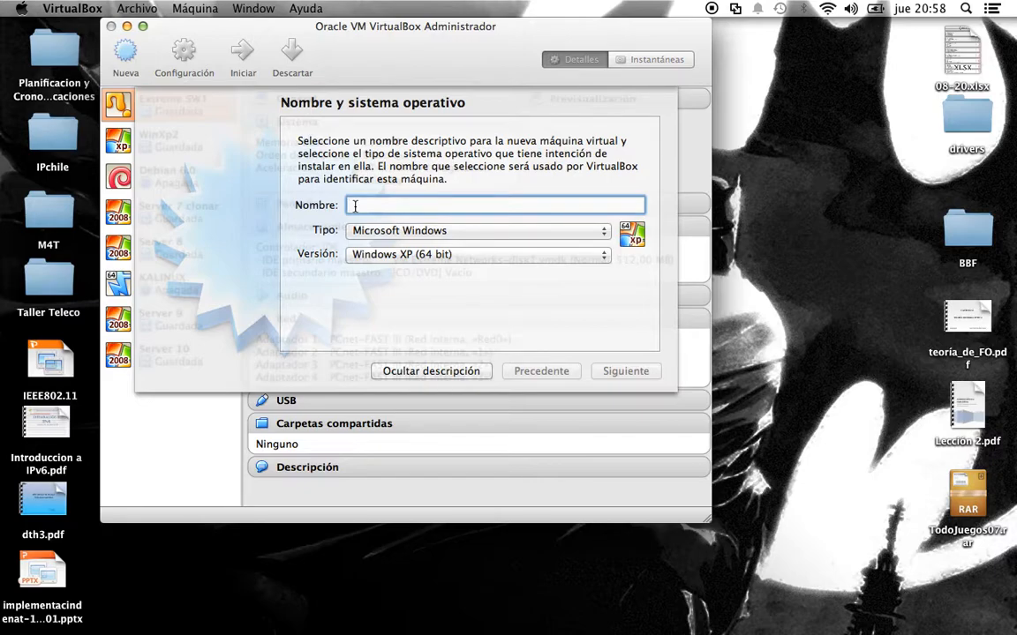
text(Win)
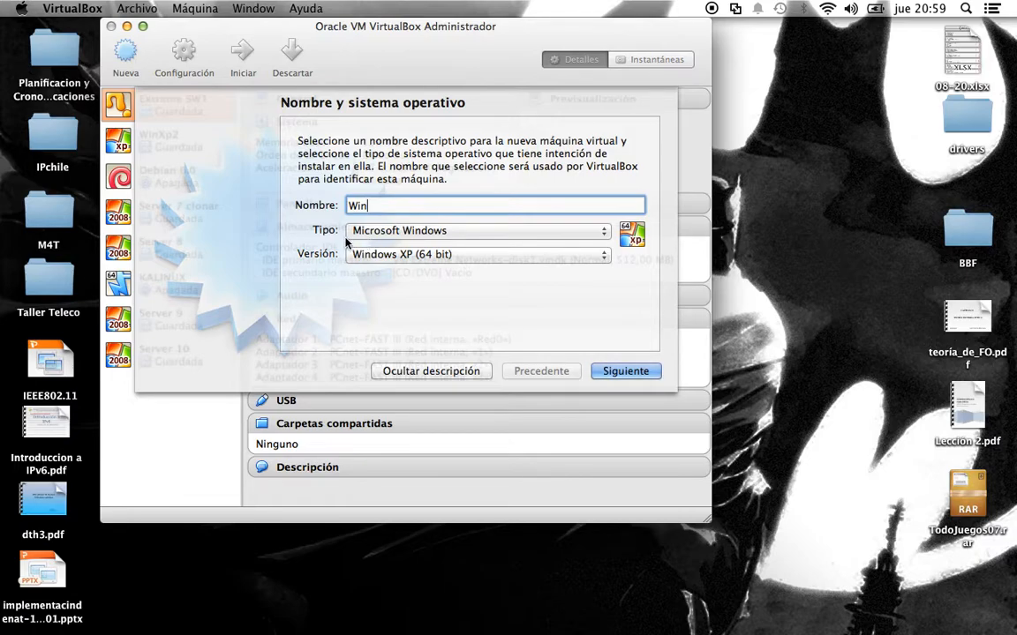
click(604, 233)
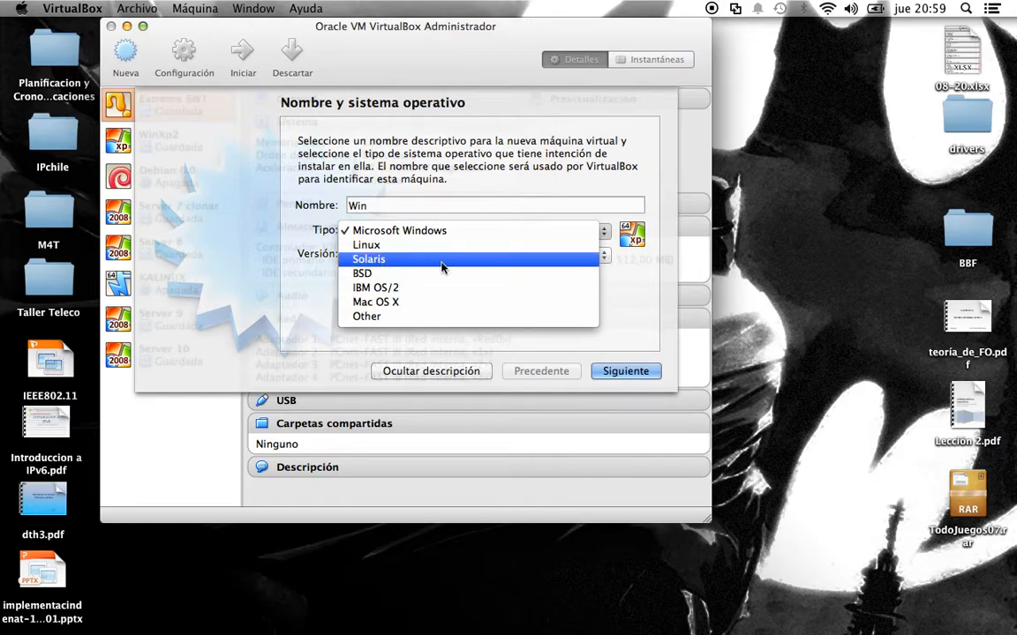
click(312, 294)
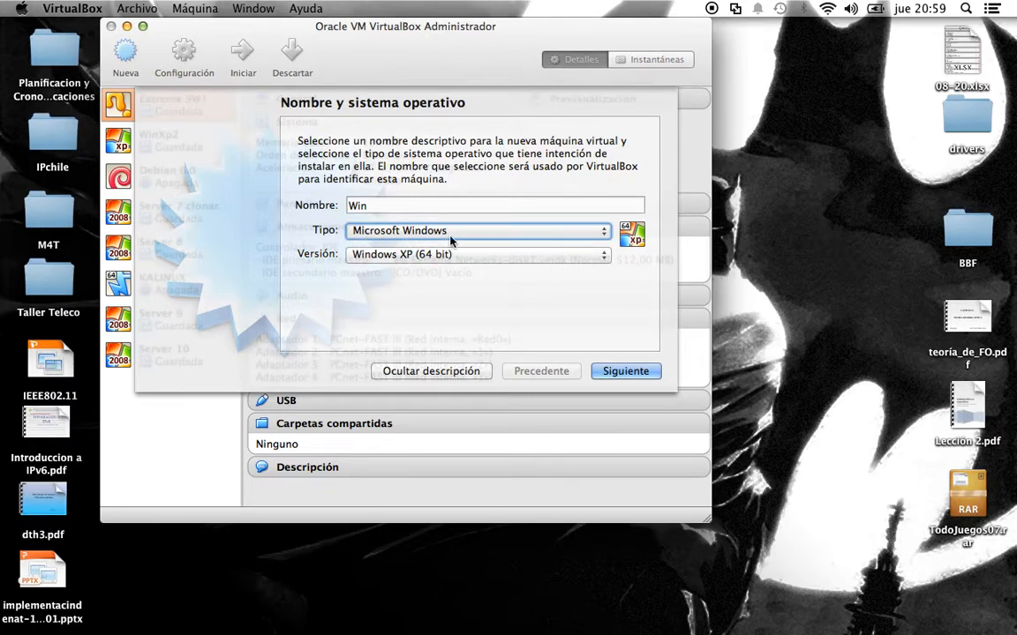
click(600, 256)
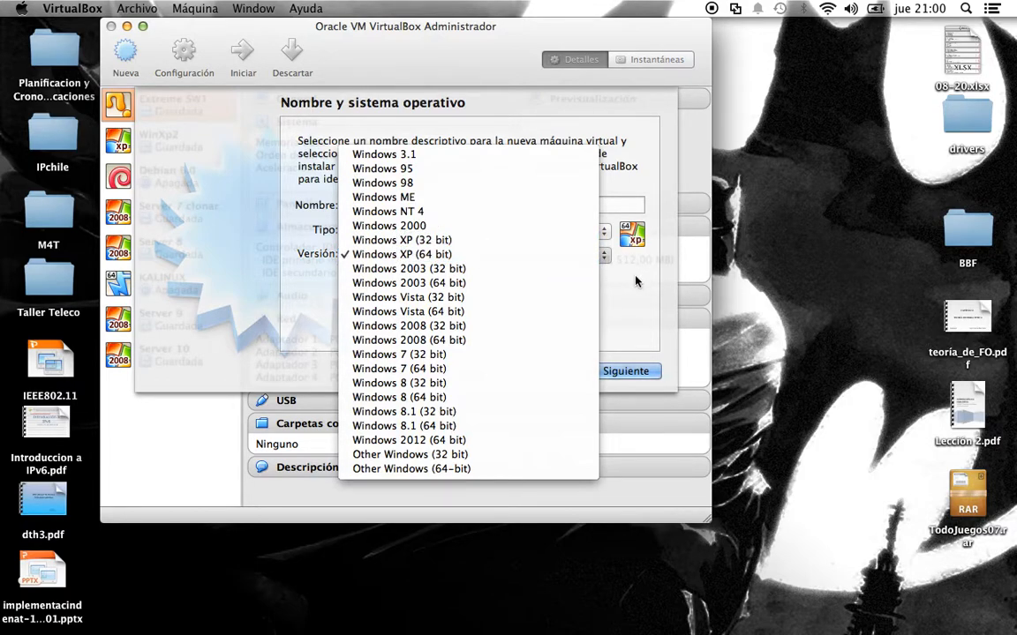
click(495, 251)
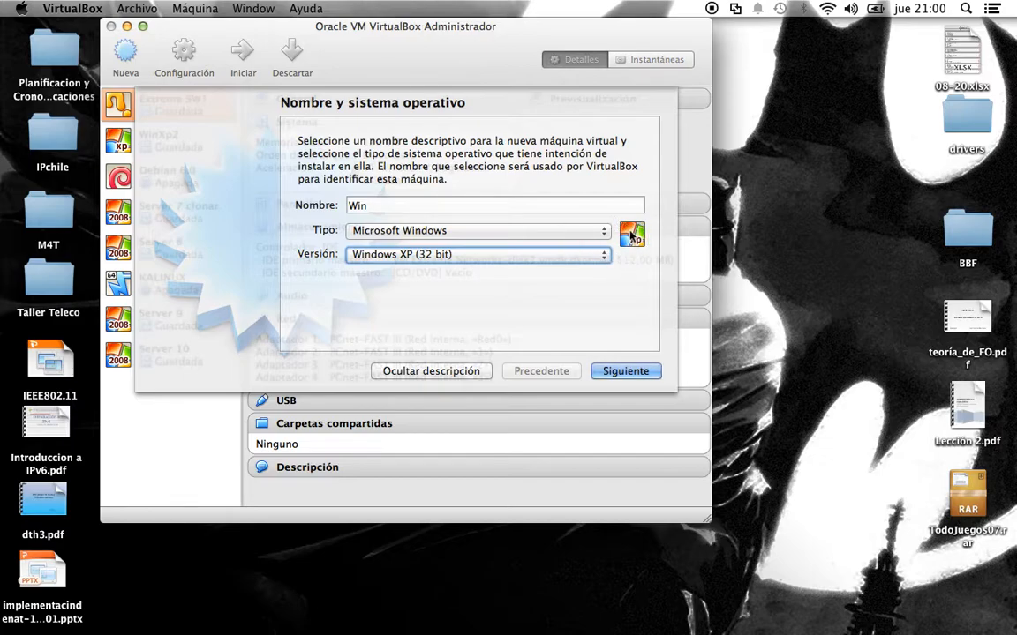
click(608, 372)
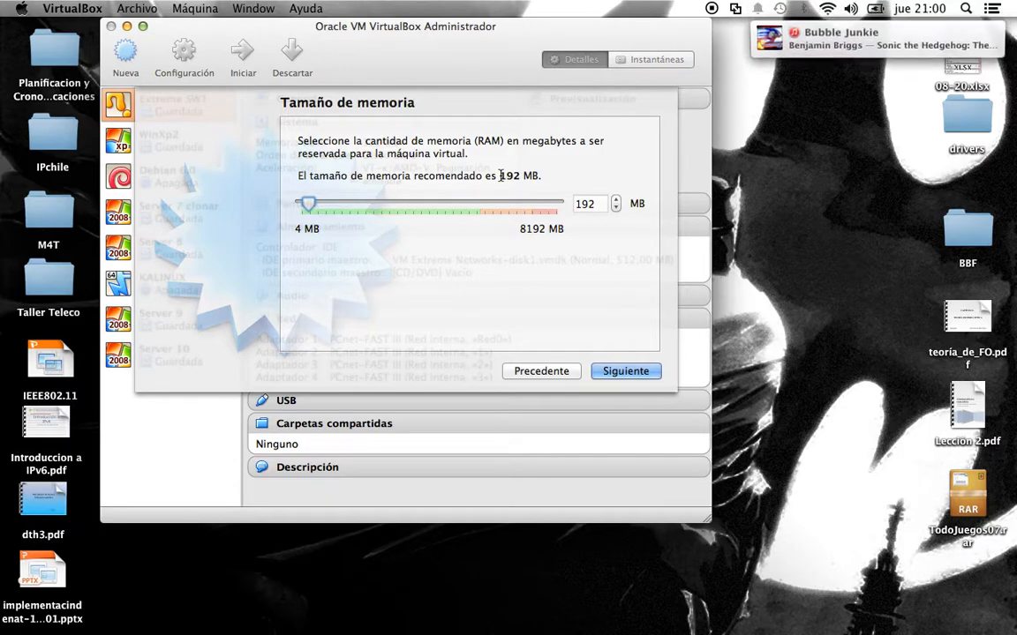
Set the new machine's base memory to 1024 MB and continue to the hard disk options.
drag(500, 175, 535, 173)
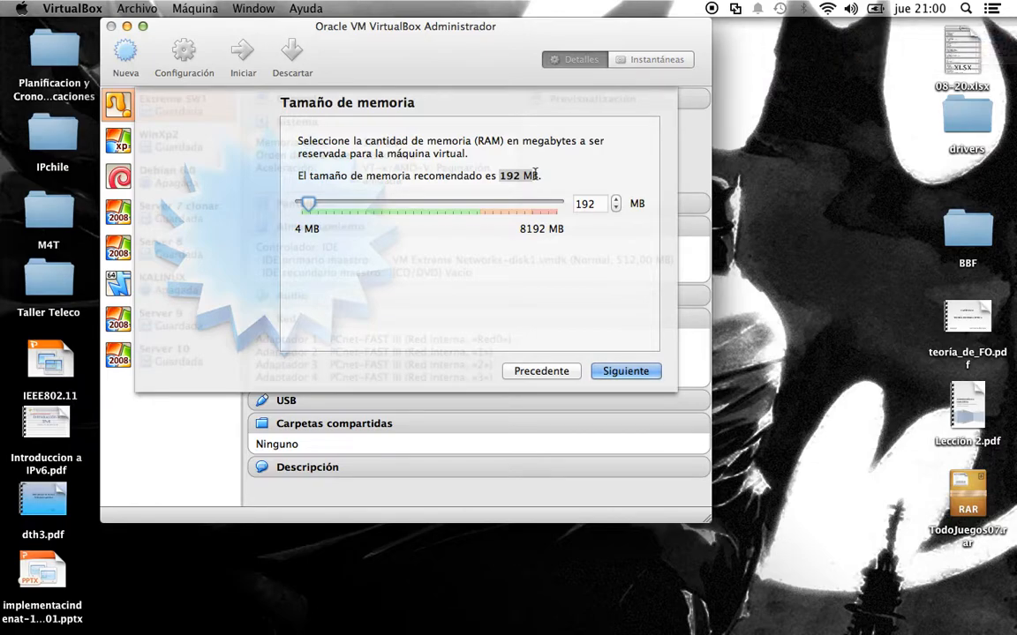
click(562, 169)
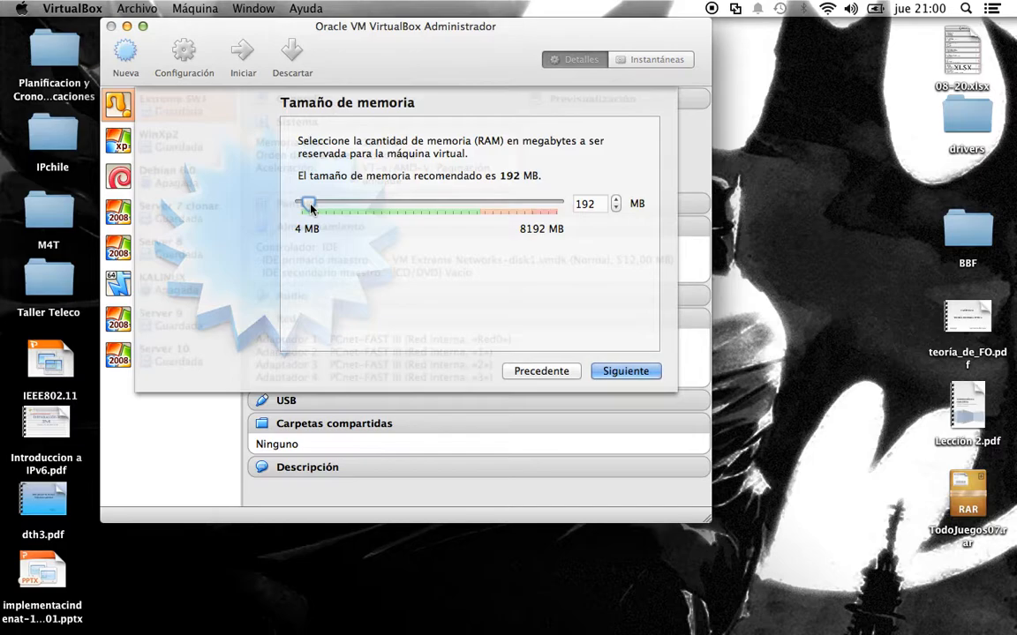
drag(310, 207, 336, 208)
click(607, 371)
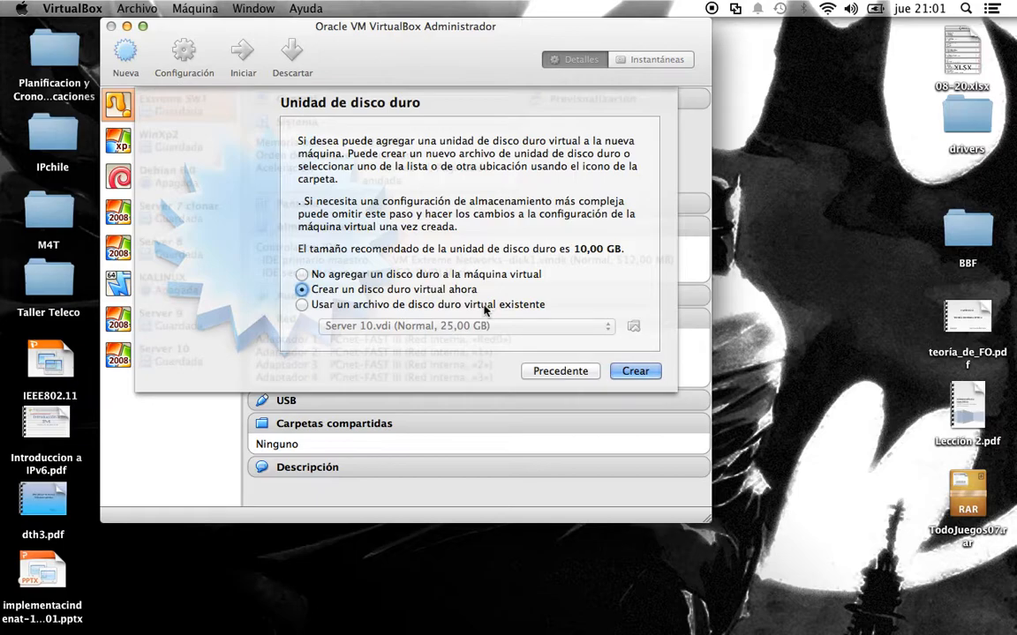
Choose to create a virtual hard disk now, as a dynamically allocated VDI (VirtualBox Disk Image).
click(634, 372)
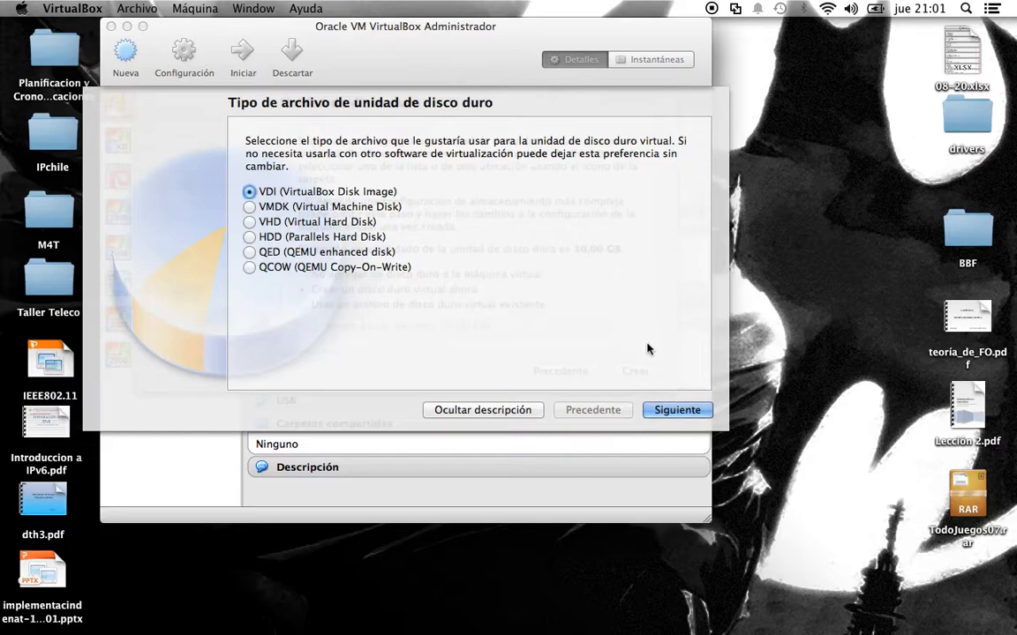
click(678, 411)
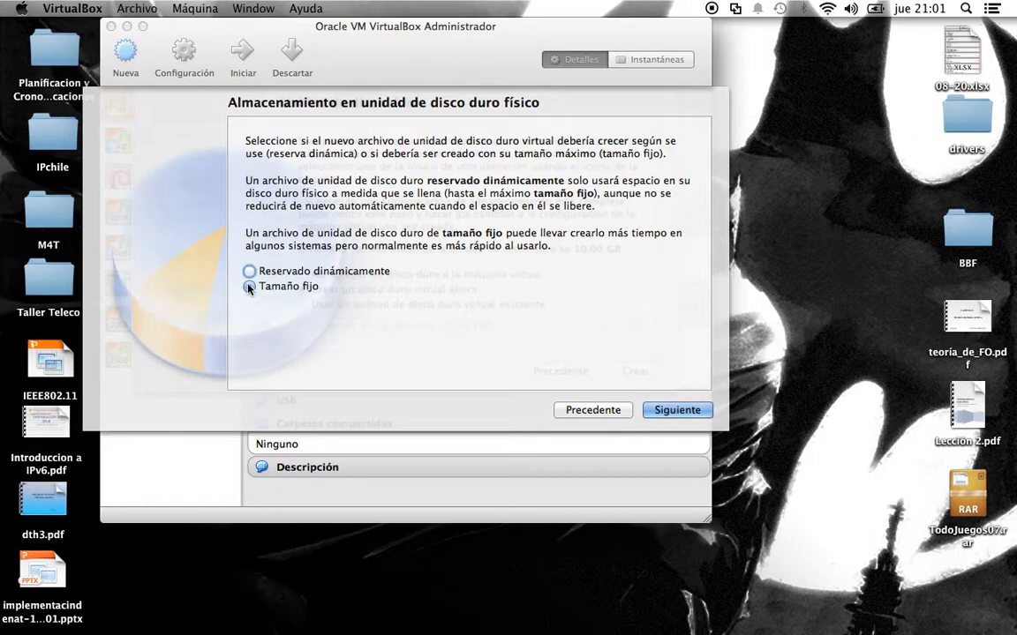
click(249, 287)
click(326, 272)
click(675, 409)
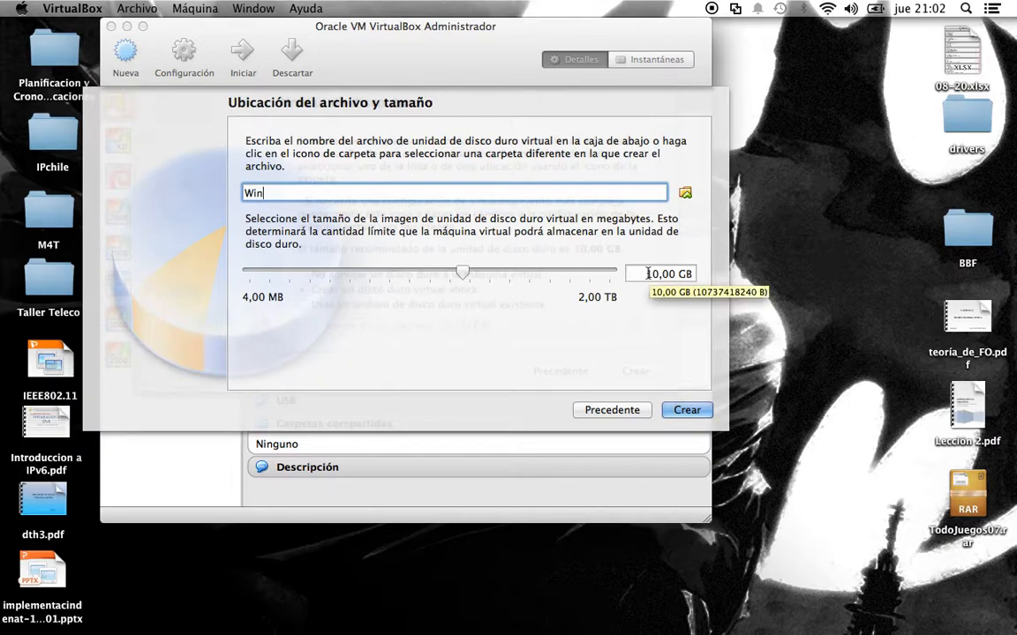
Set the virtual disk size to about 10.19 GB, keep the file name Win, and create the disk.
drag(647, 274, 695, 275)
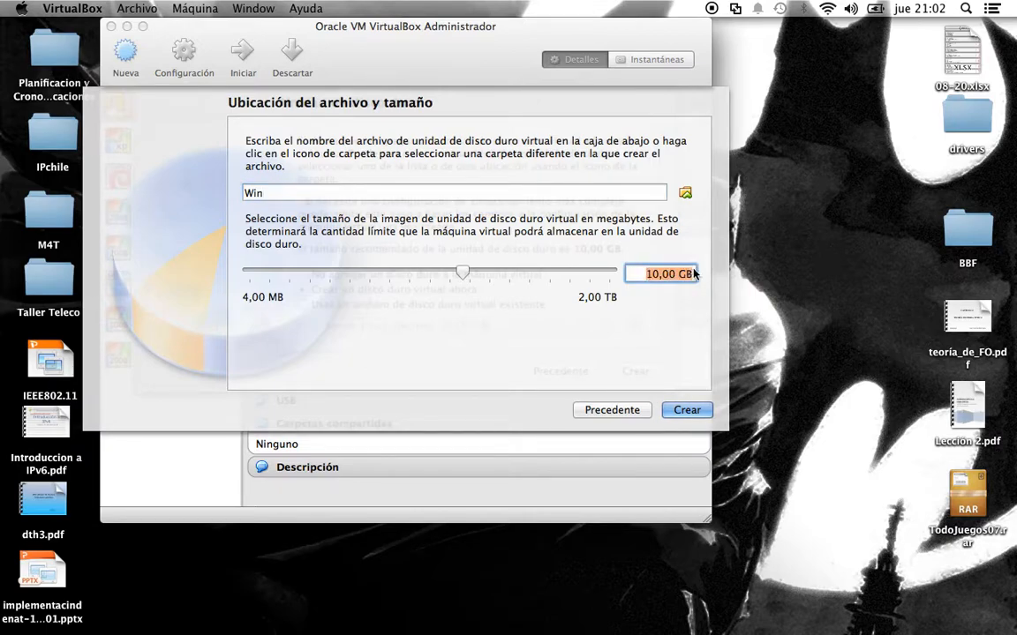
drag(462, 272, 630, 302)
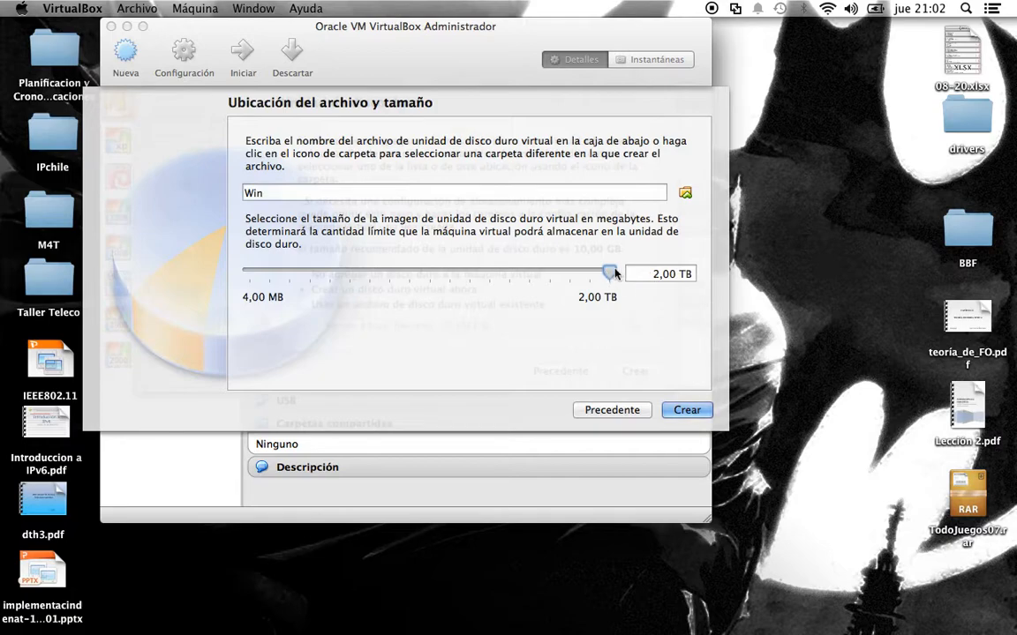
mouse_move(609, 277)
drag(609, 276, 462, 245)
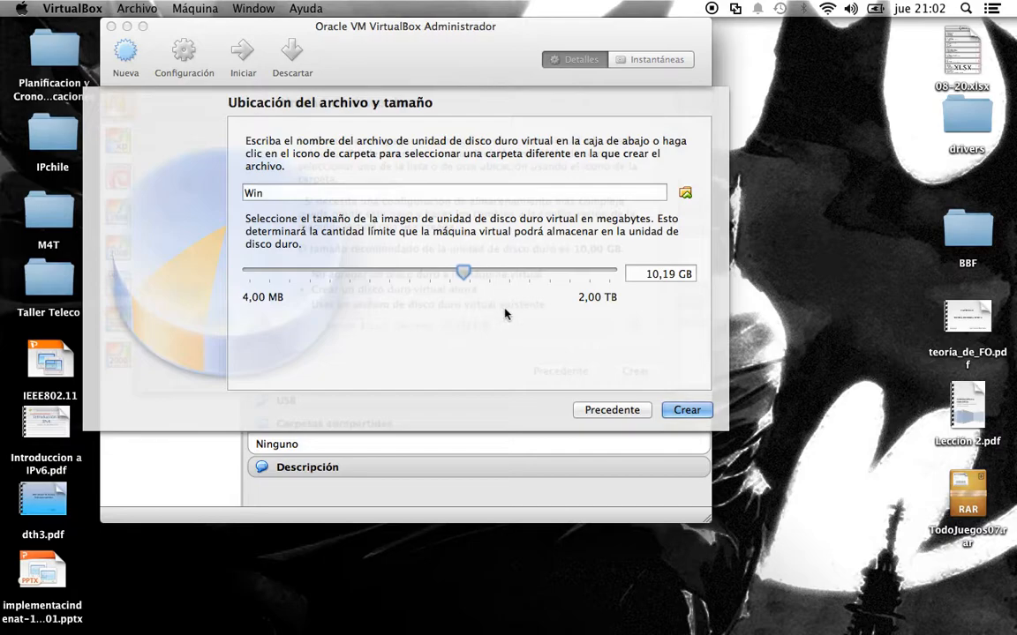
click(698, 411)
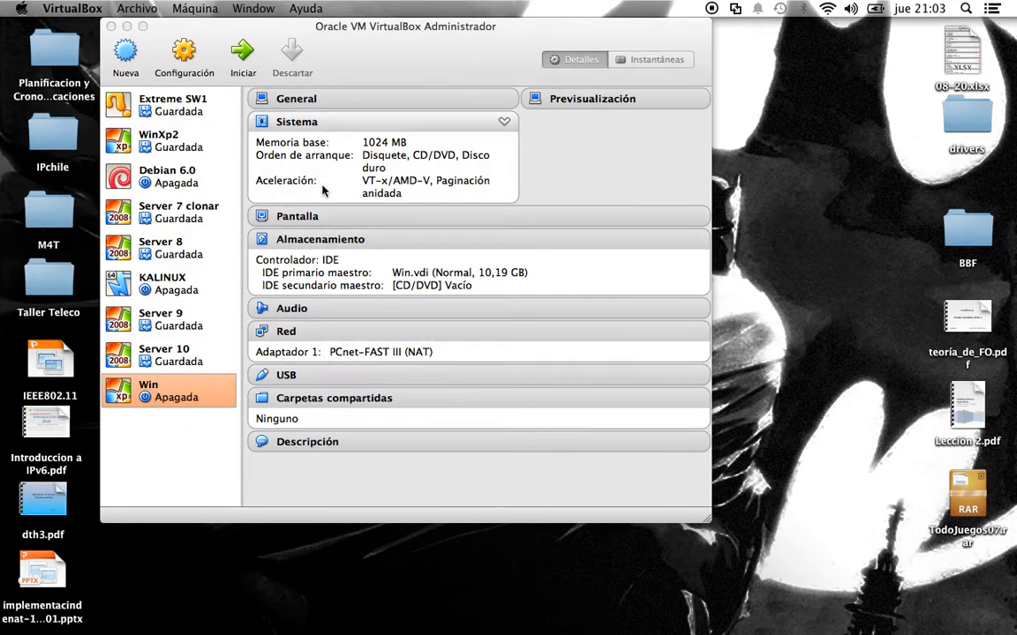
Open the Win machine's settings and review its general, system, display, storage and audio options.
right_click(166, 393)
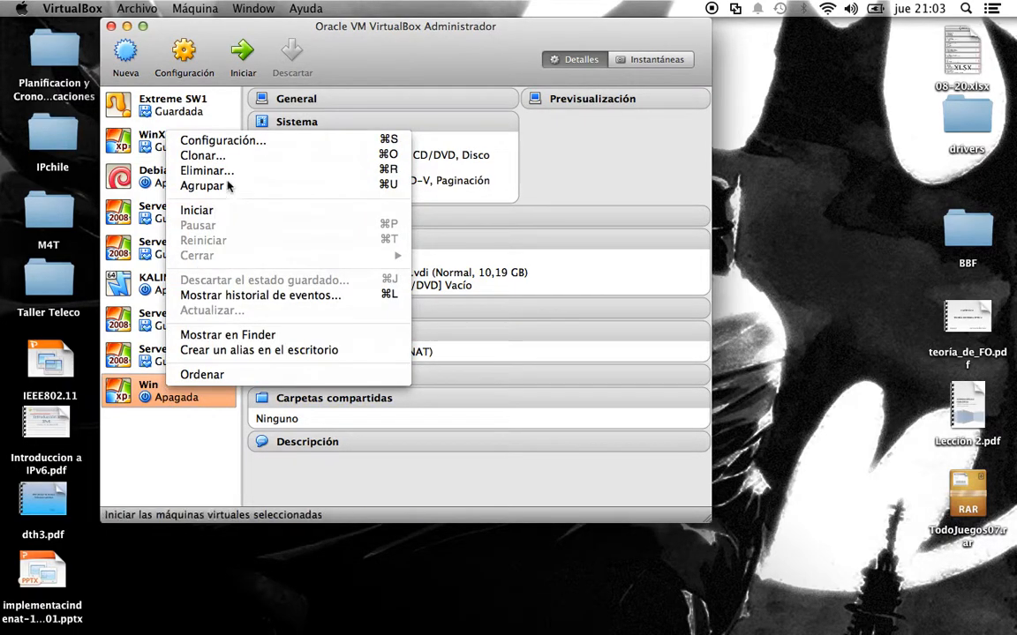
click(251, 141)
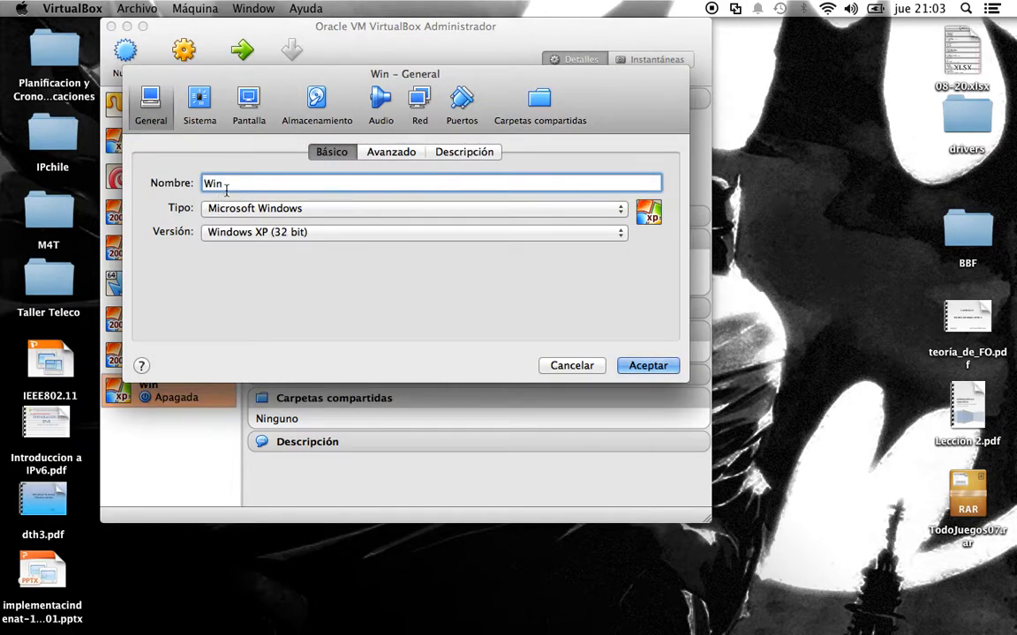
click(199, 101)
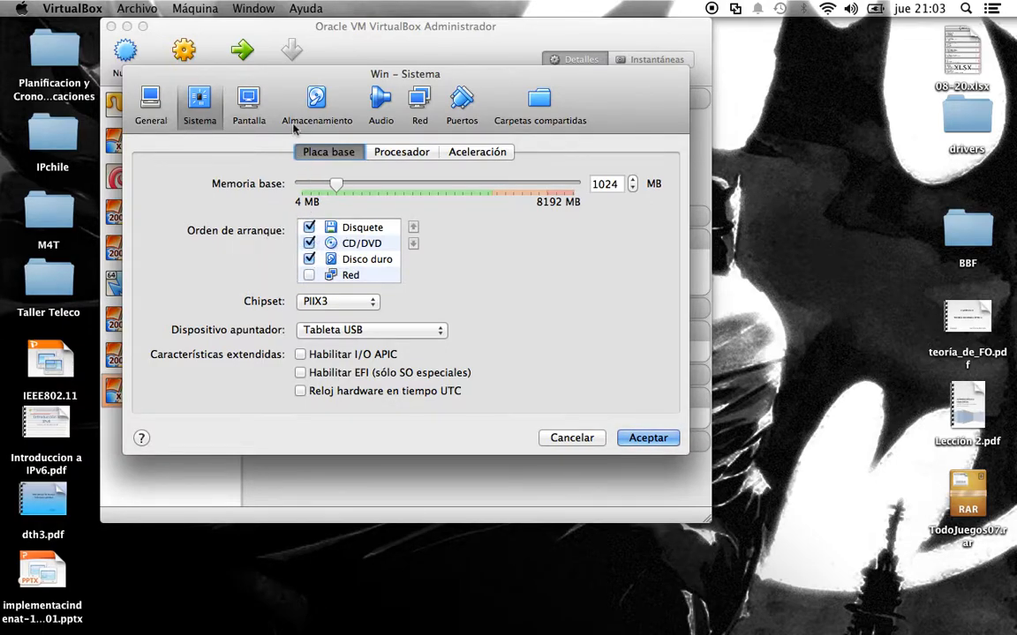
click(250, 109)
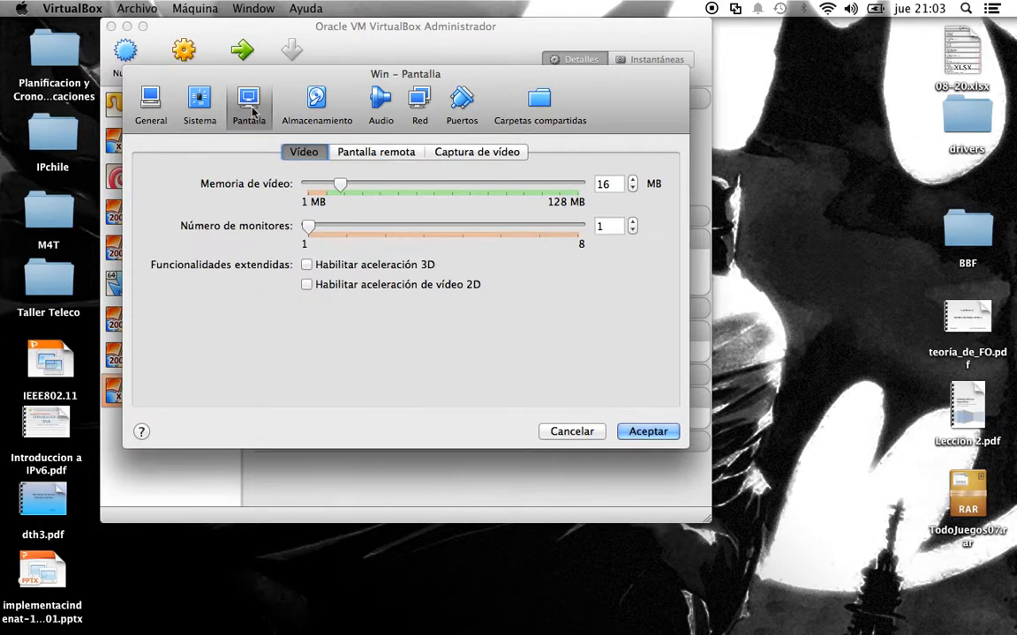
click(310, 110)
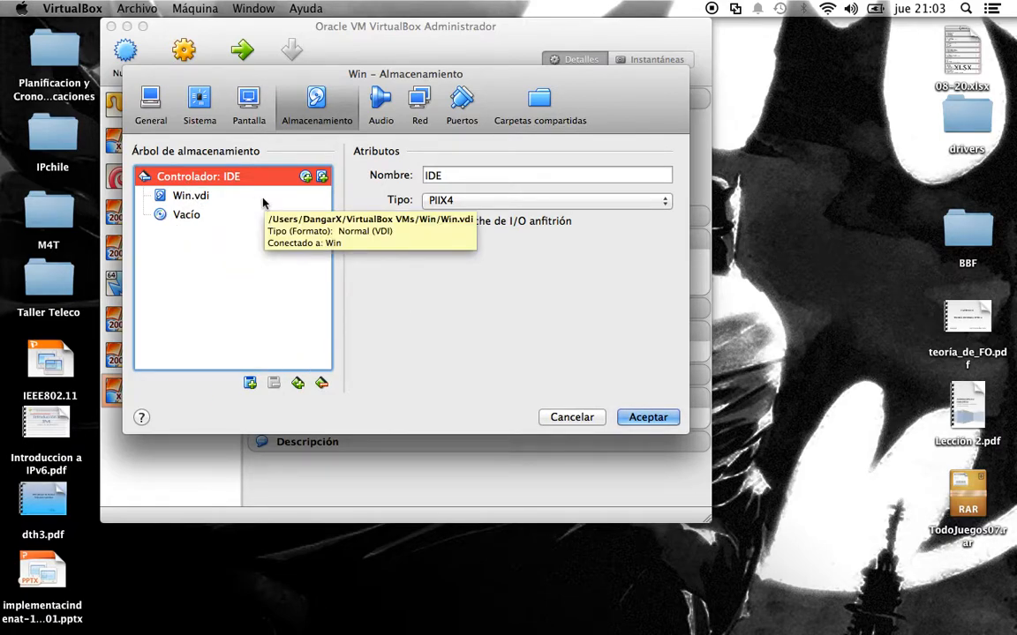
click(383, 107)
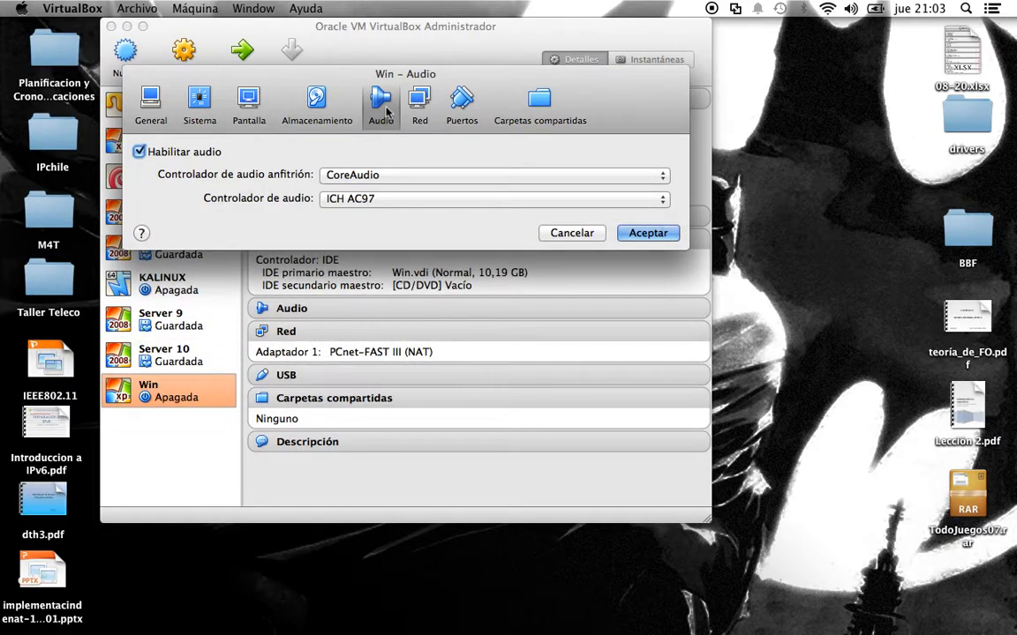
Examine network adapters 1 and 2 and the connection types offered for Adapter 1, and close the settings without saving.
click(421, 104)
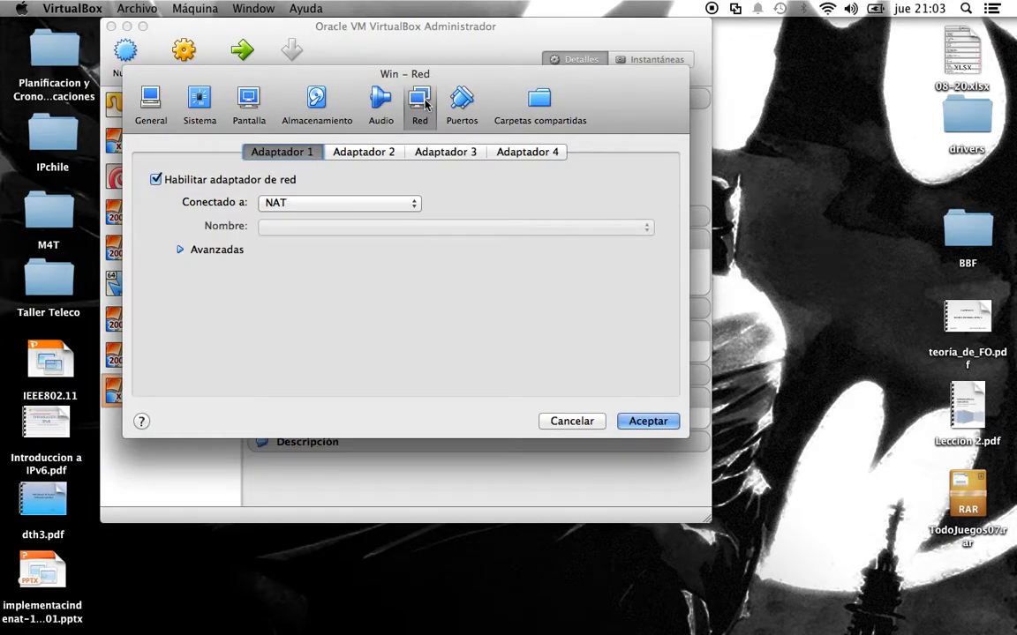
click(362, 152)
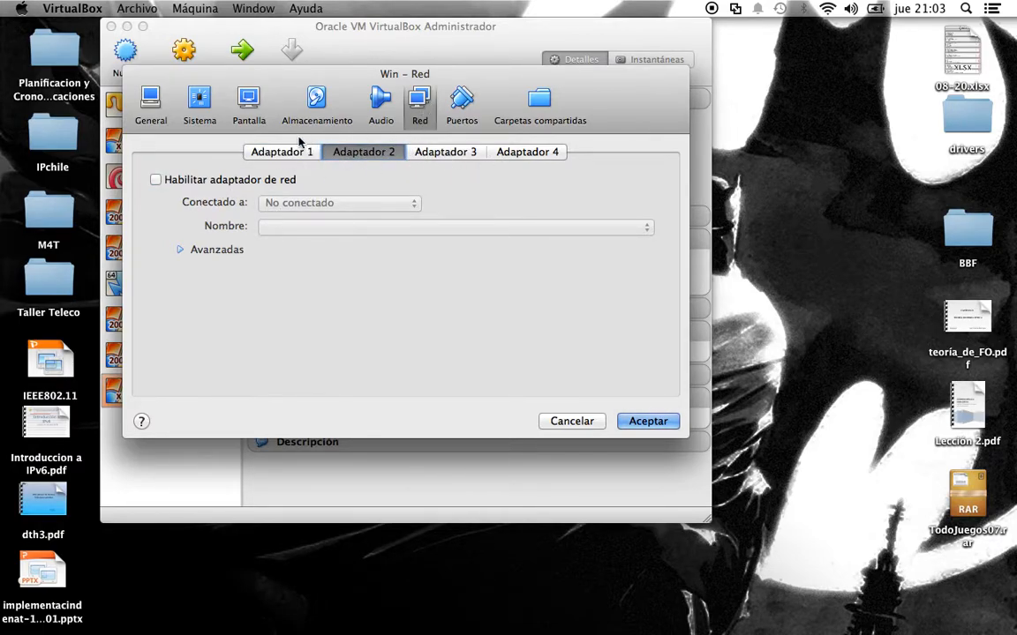
click(271, 151)
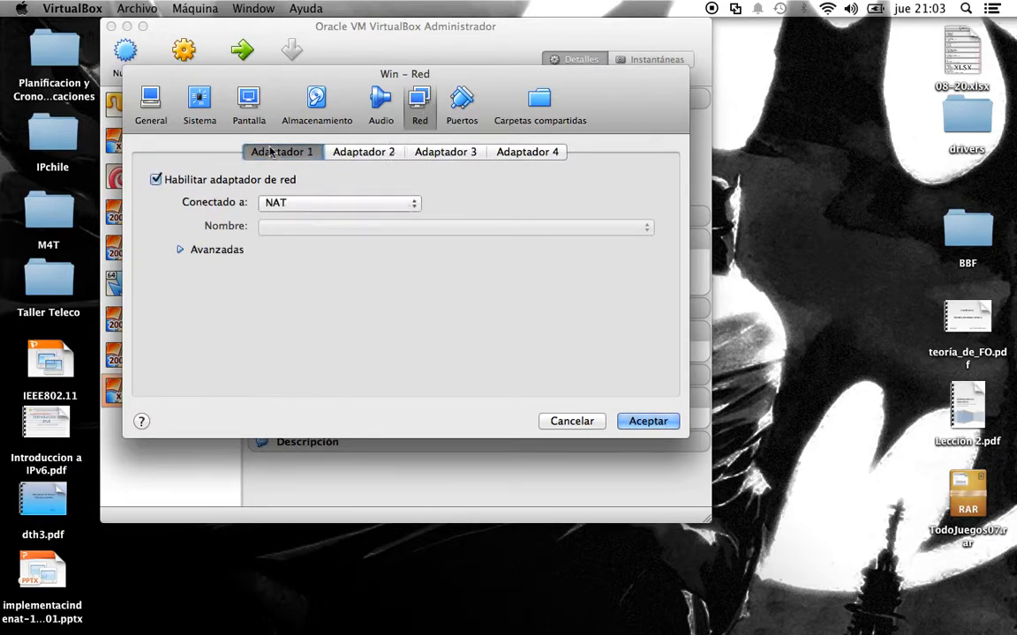
click(410, 206)
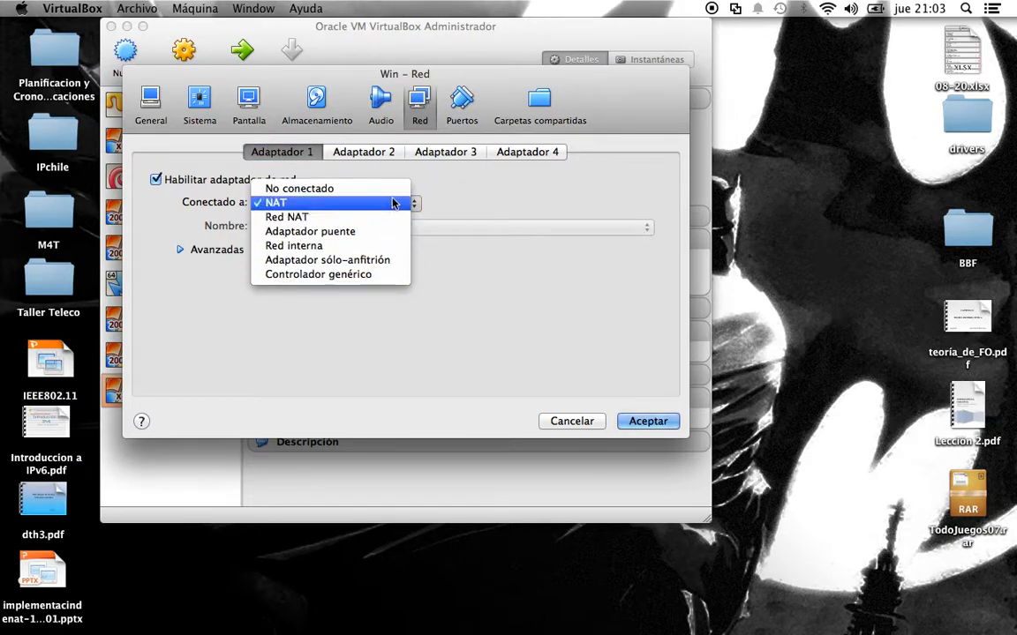
click(517, 83)
click(583, 420)
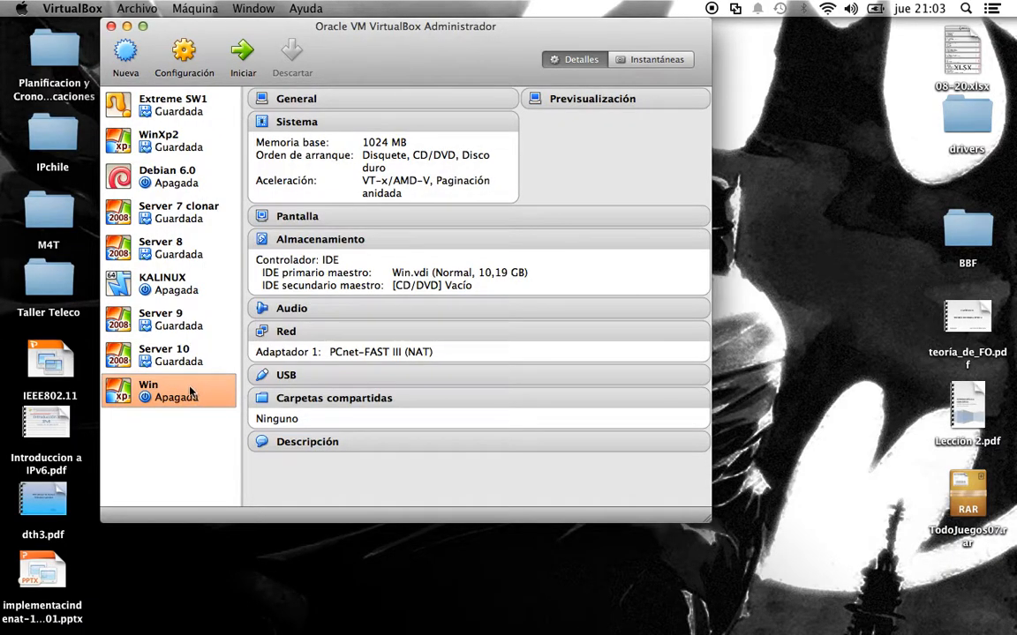
mouse_move(369, 26)
mouse_down()
mouse_move(435, 27)
mouse_move(383, 26)
mouse_up()
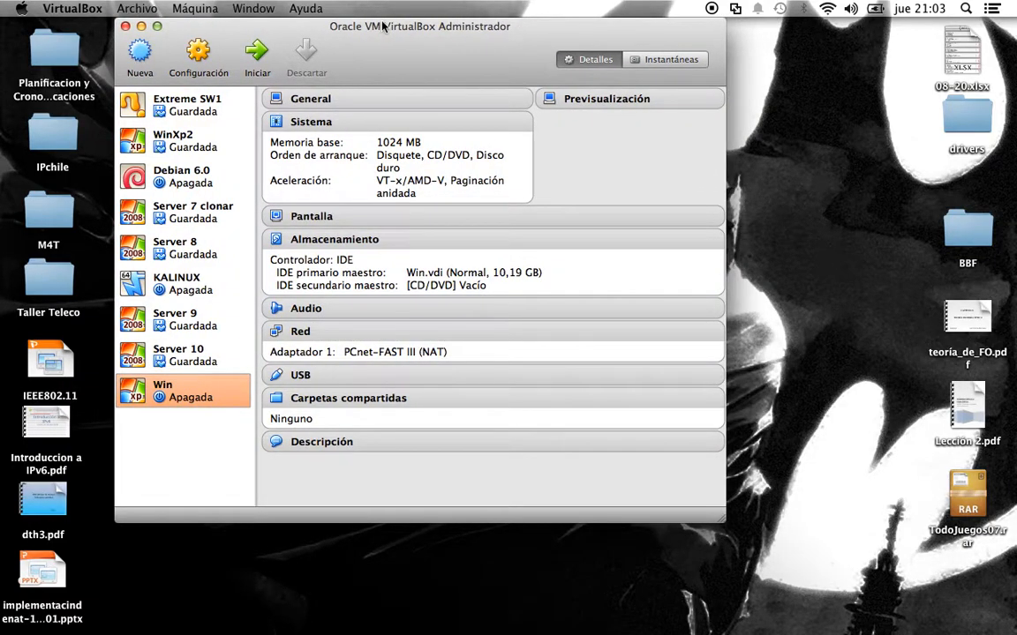